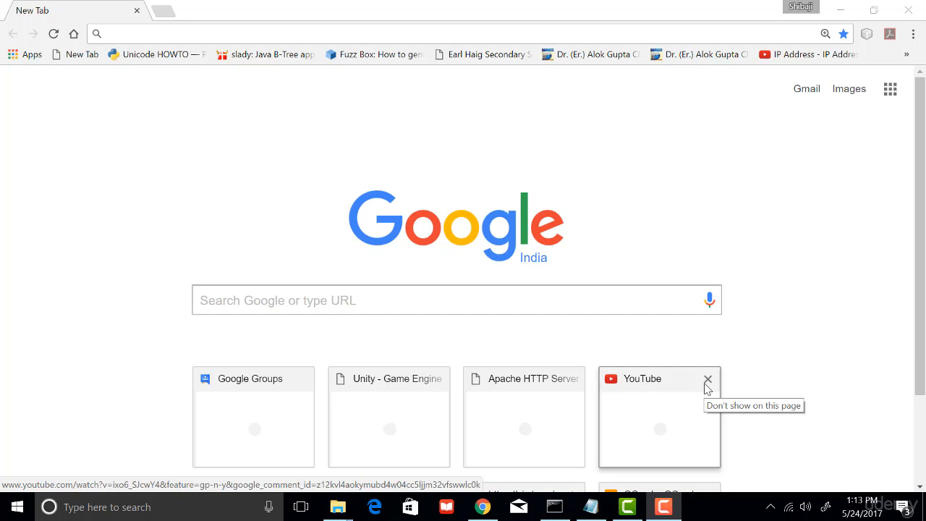
Search the web for "download visual studio community edition" and open the official Visual Studio Community page.
left_click(200, 34)
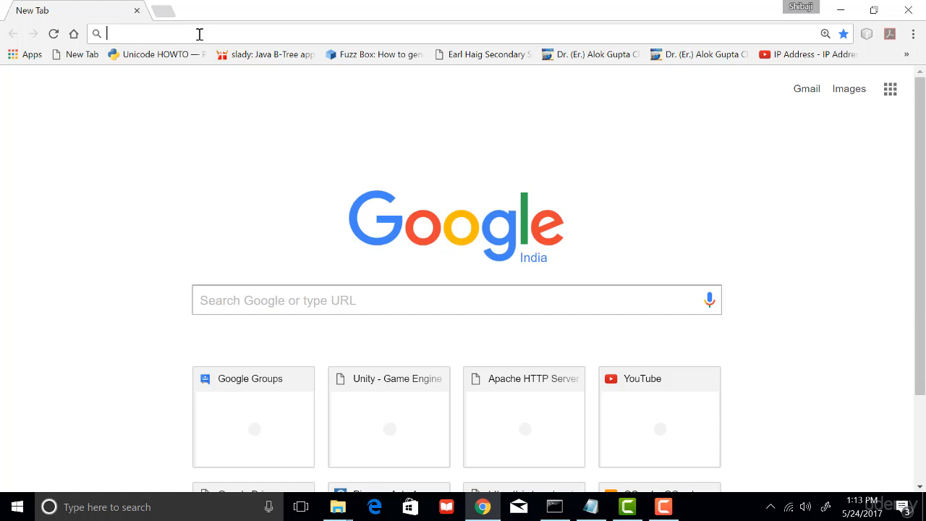
type("download visual studio community edition")
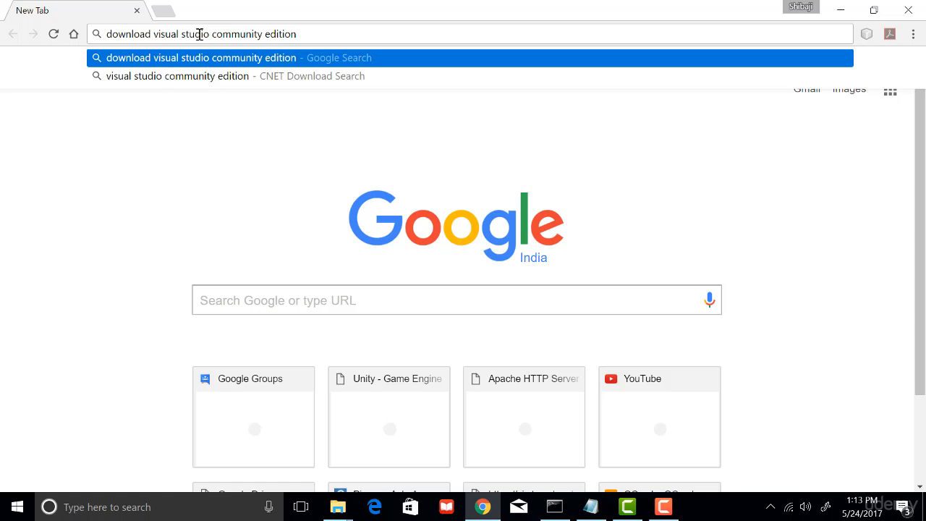
key("Return")
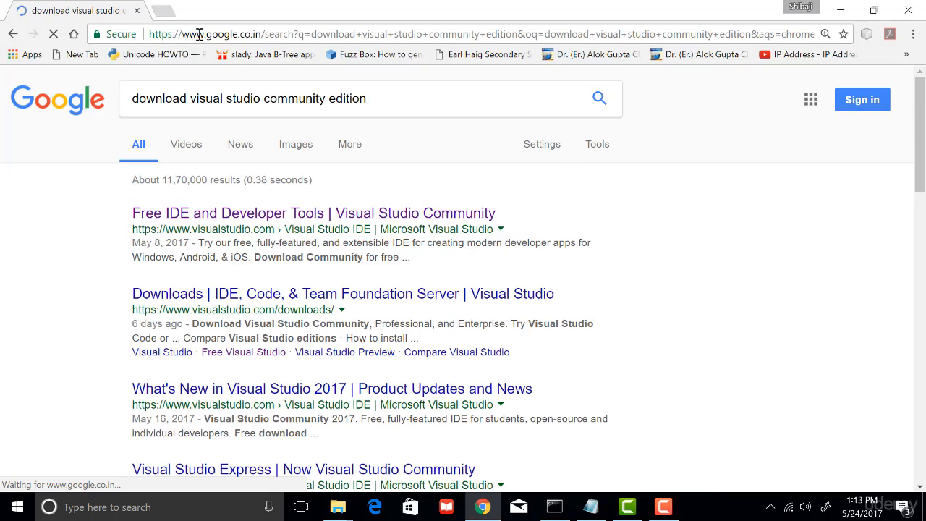
left_click(238, 220)
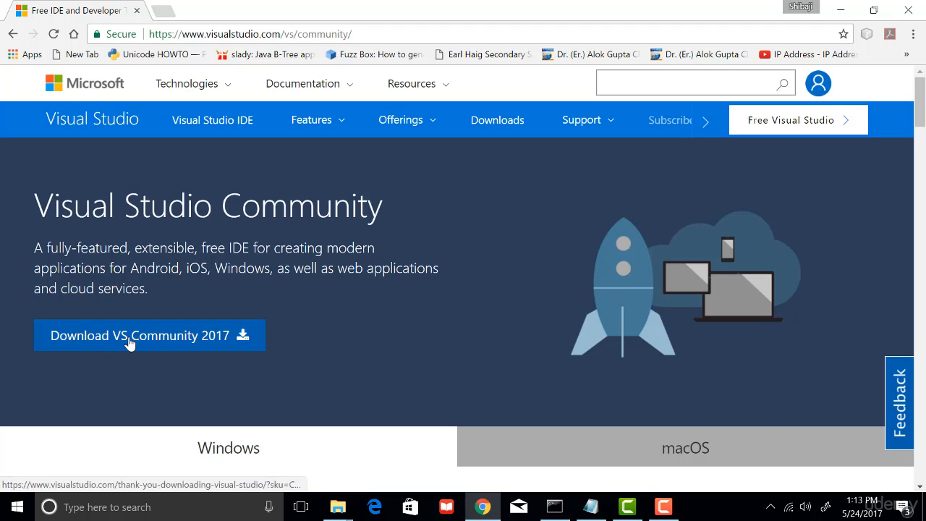
Download the VS Community 2017 installer into the vs2017 downloads folder and show the file in its folder.
left_click(171, 340)
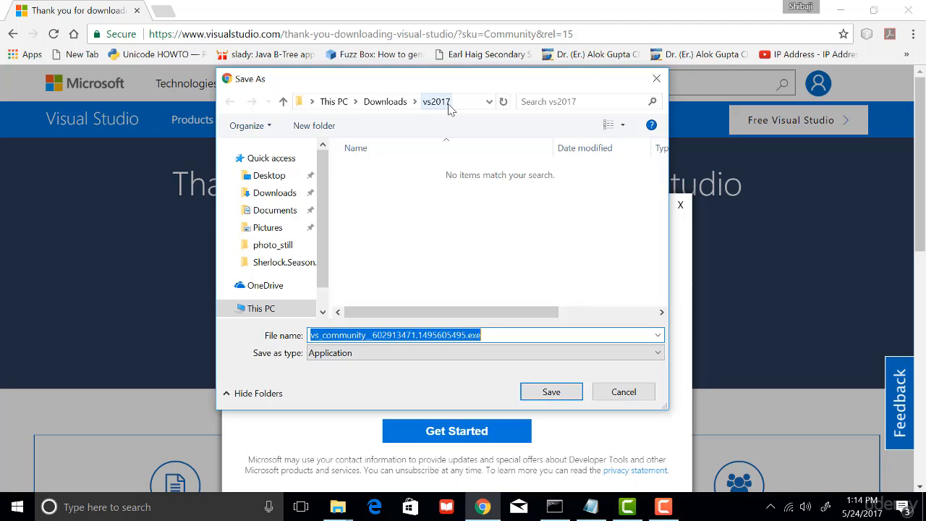
left_click(544, 392)
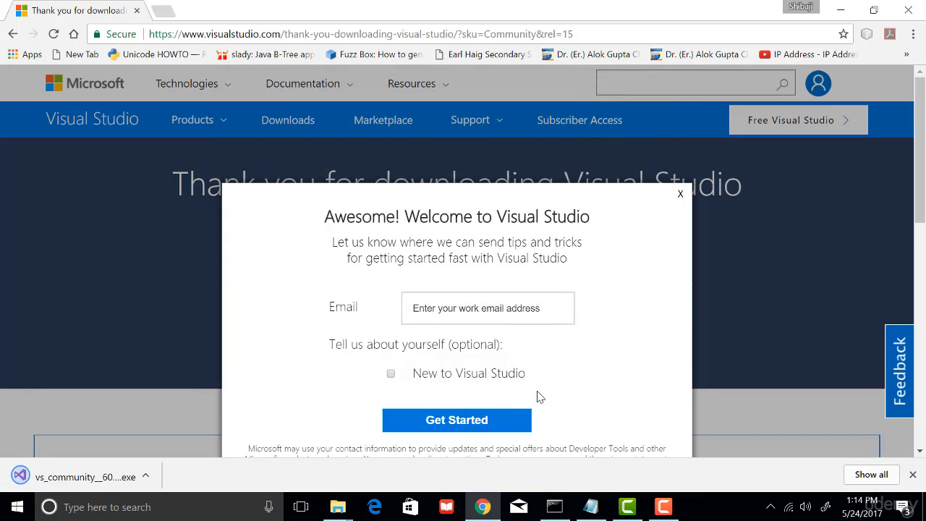
left_click(149, 475)
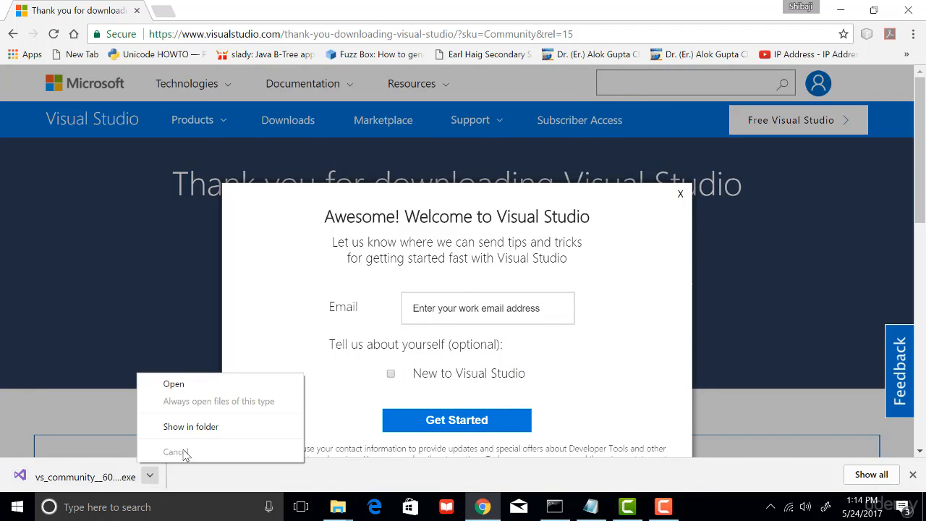
left_click(215, 427)
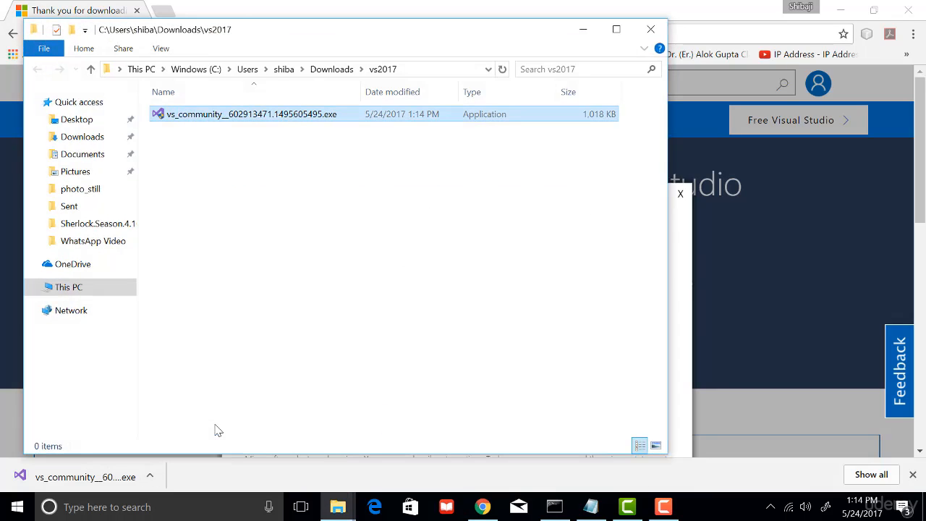
Run the downloaded vs_community installer as administrator and continue past the privacy and license terms.
right_click(267, 120)
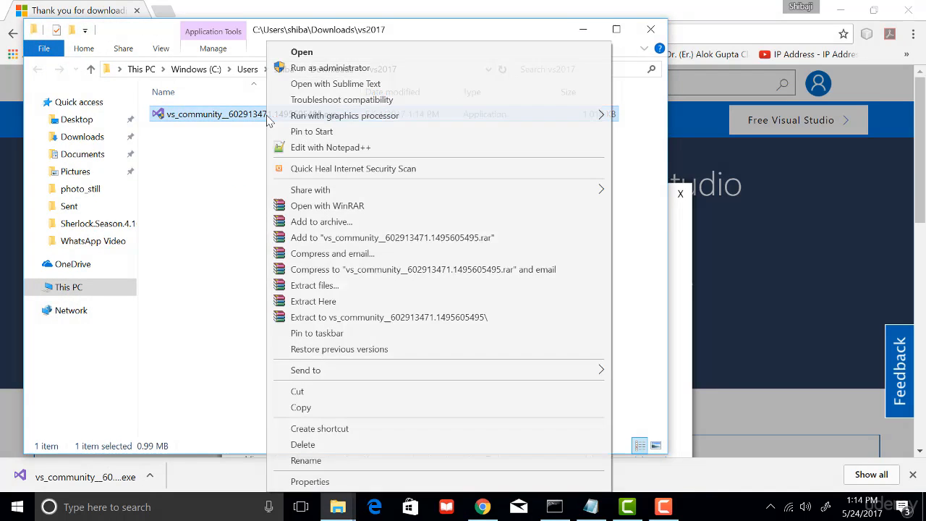
left_click(330, 67)
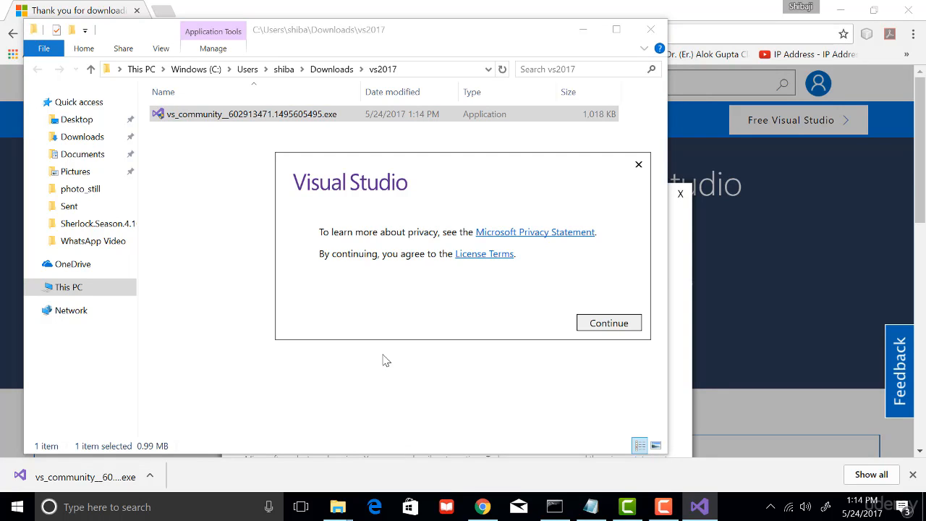
left_click(609, 326)
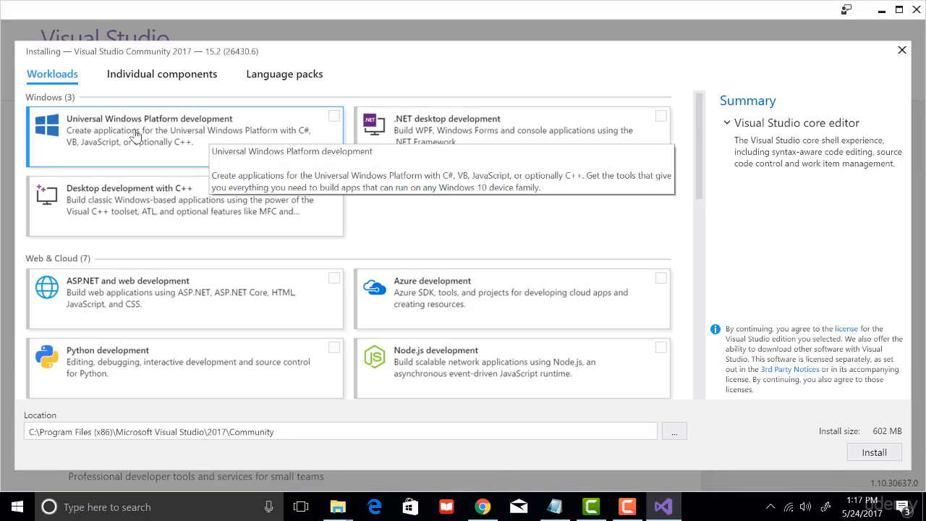
Select the Universal Windows Platform development, Desktop development with C++ and .NET desktop development workloads.
left_click(332, 117)
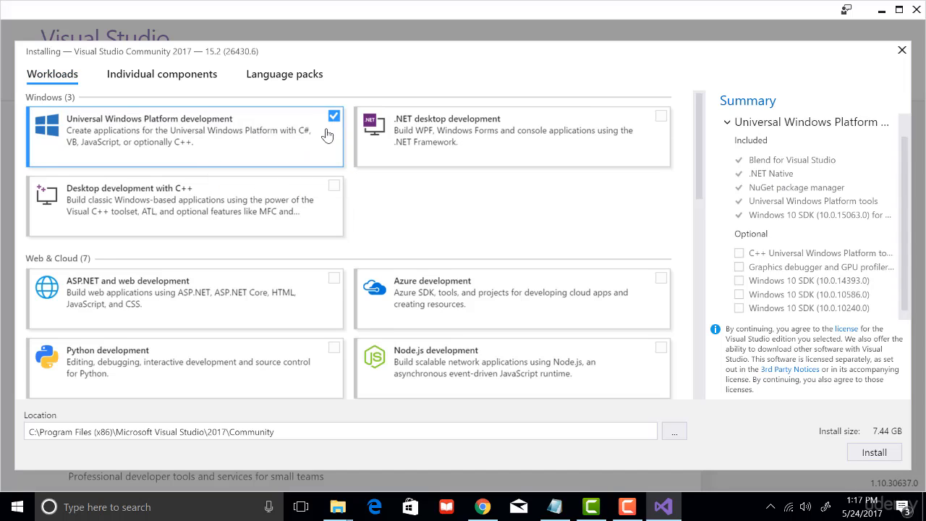
left_click(333, 187)
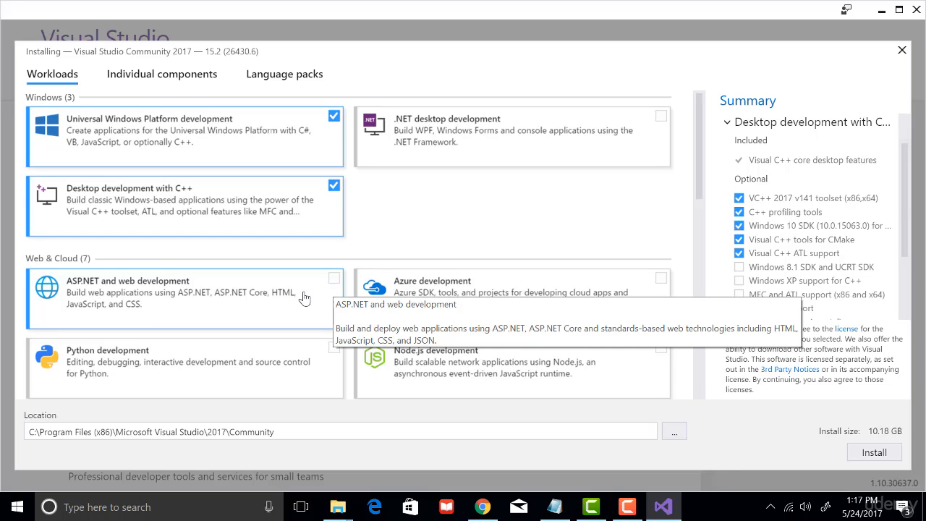
left_click(333, 350)
left_click(334, 351)
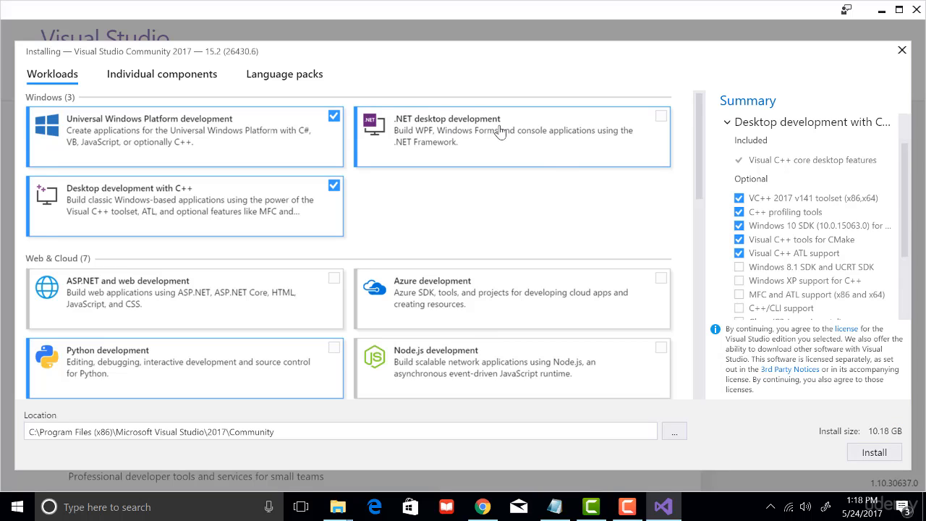
left_click(661, 117)
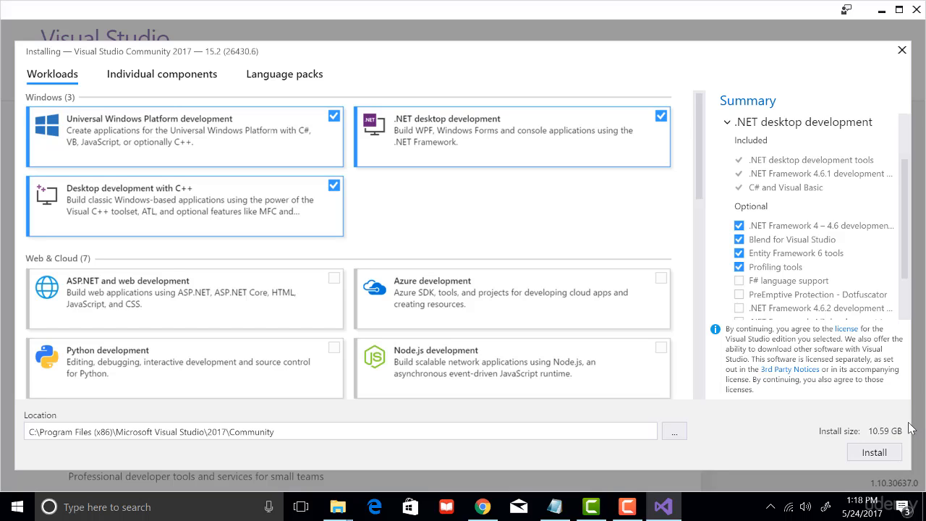
Review the optional .NET components and start installing the selected workloads at the default Community location.
left_click_drag(905, 253, 904, 293)
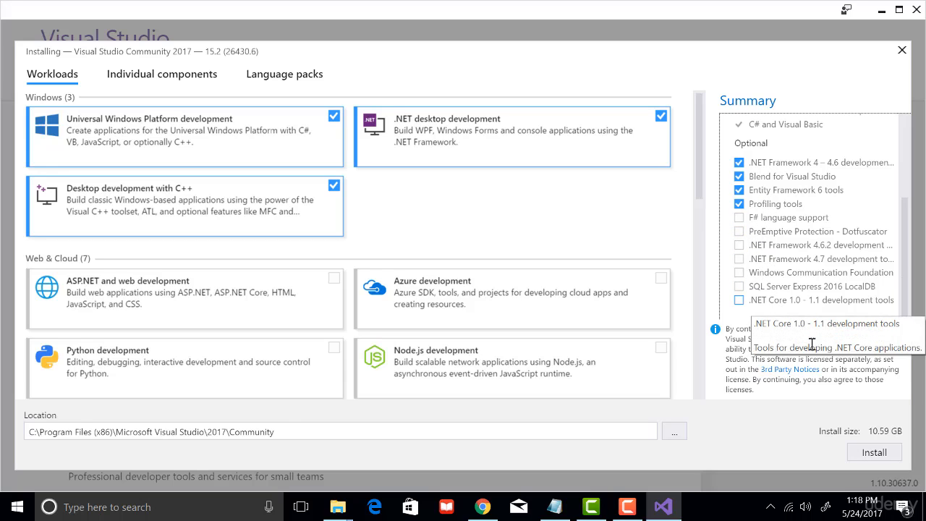
mouse_move(292, 432)
left_mouse_down()
mouse_move(19, 441)
mouse_move(274, 434)
left_mouse_up()
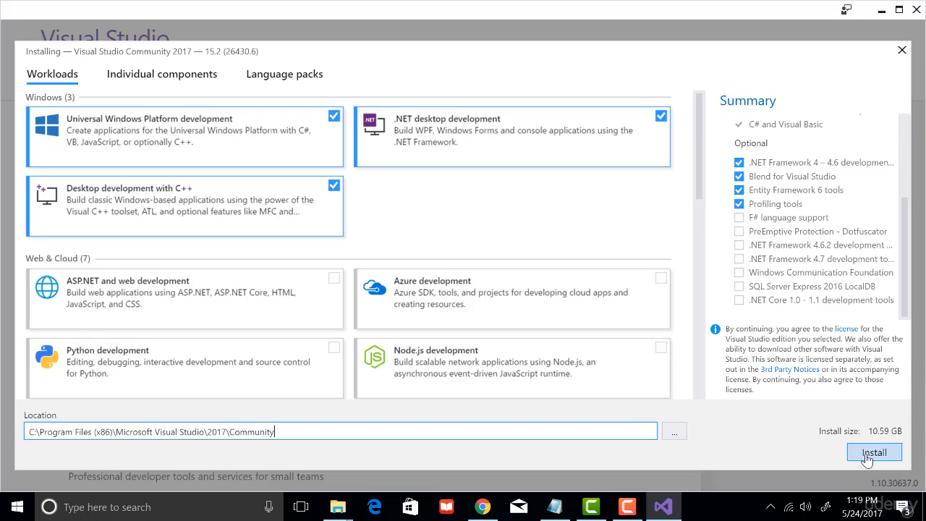
left_click(867, 457)
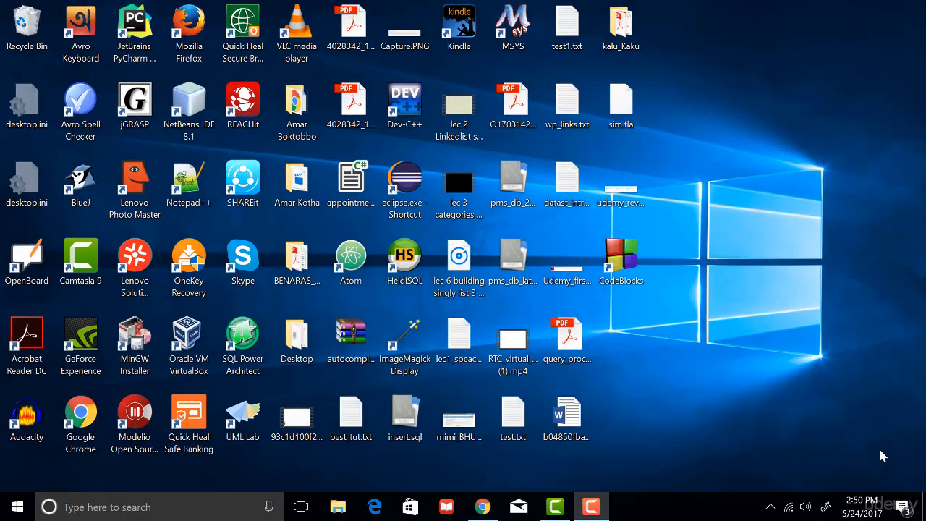
Search Windows for "visual" and launch Visual Studio 2017.
left_click(169, 502)
type("vi")
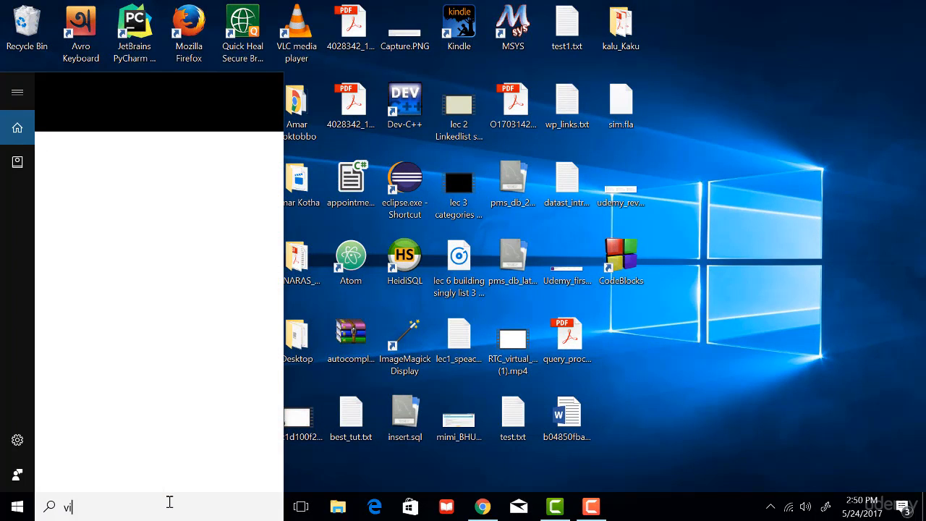
type("sual")
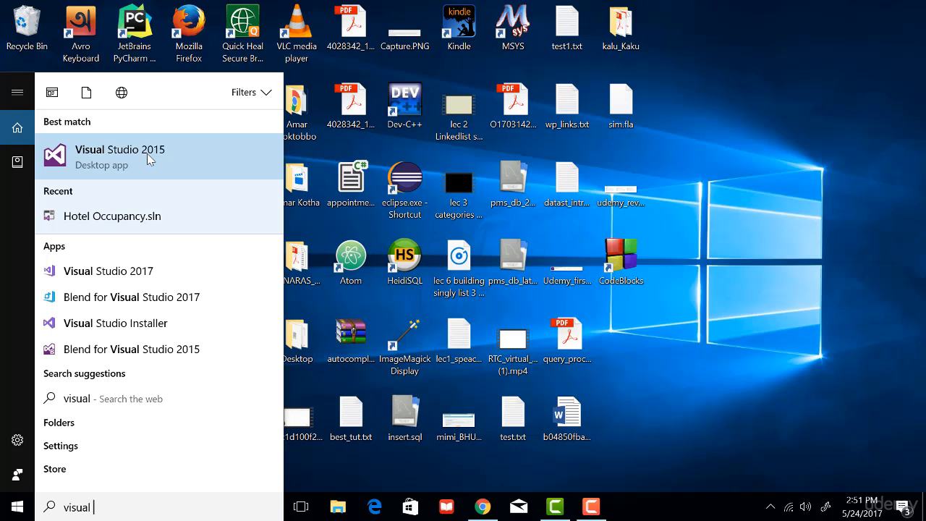
left_click(140, 273)
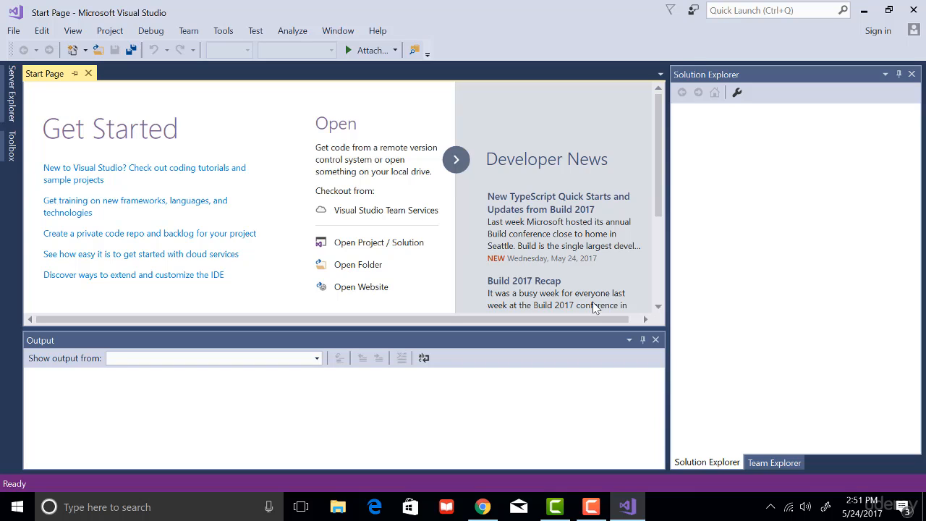
Start a new Visual C++ project from the Win32 Console Application template and name it FirstAppl.
left_click(16, 32)
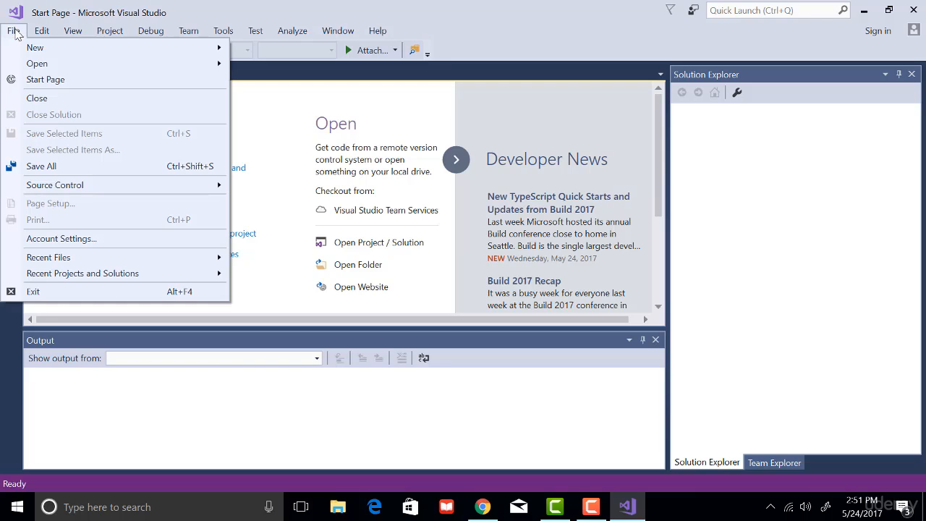
mouse_move(33, 48)
left_click(261, 57)
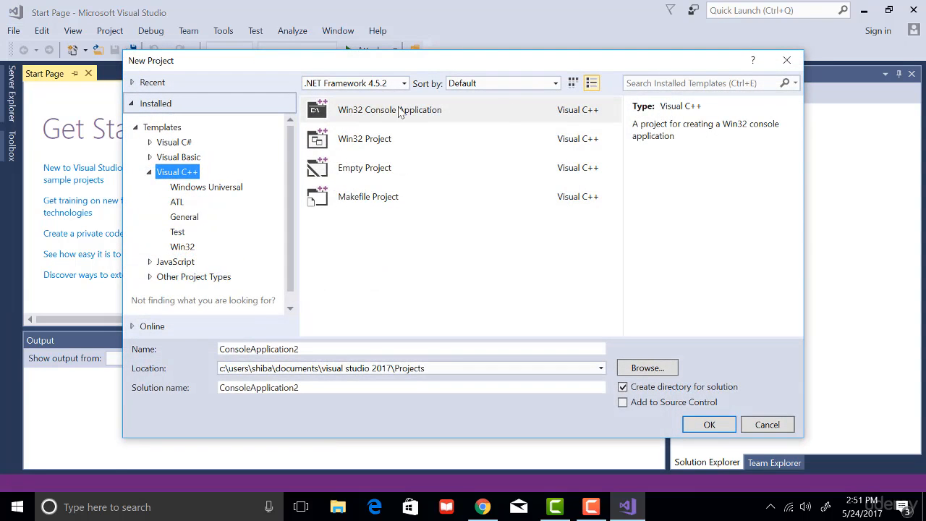
left_click(371, 112)
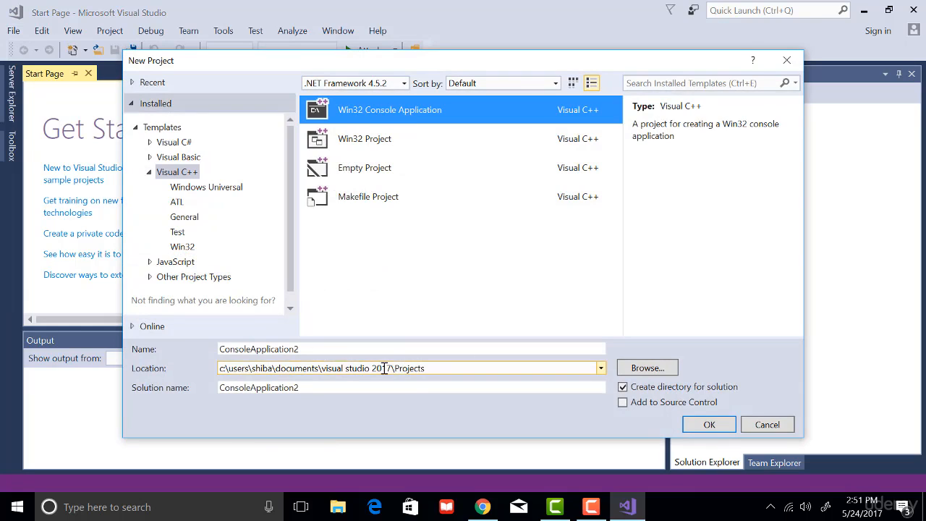
left_click_drag(323, 349, 218, 349)
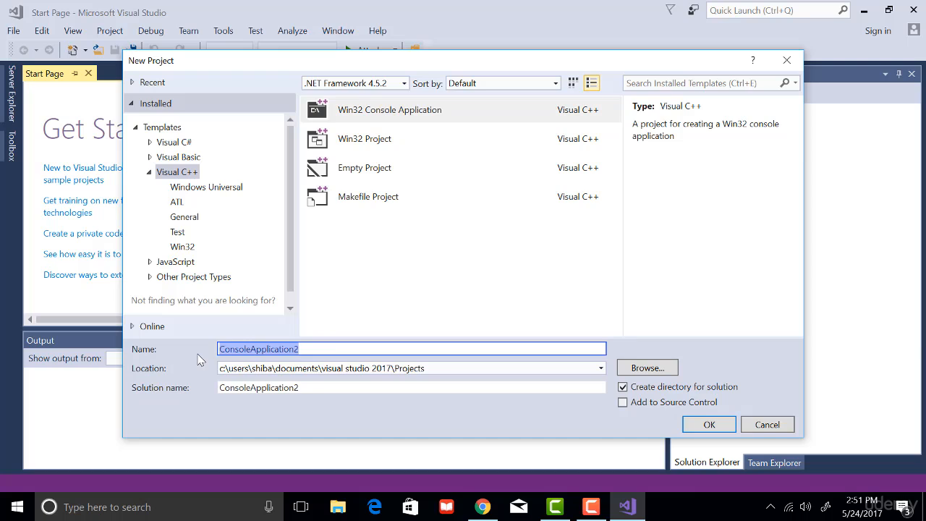
type("First")
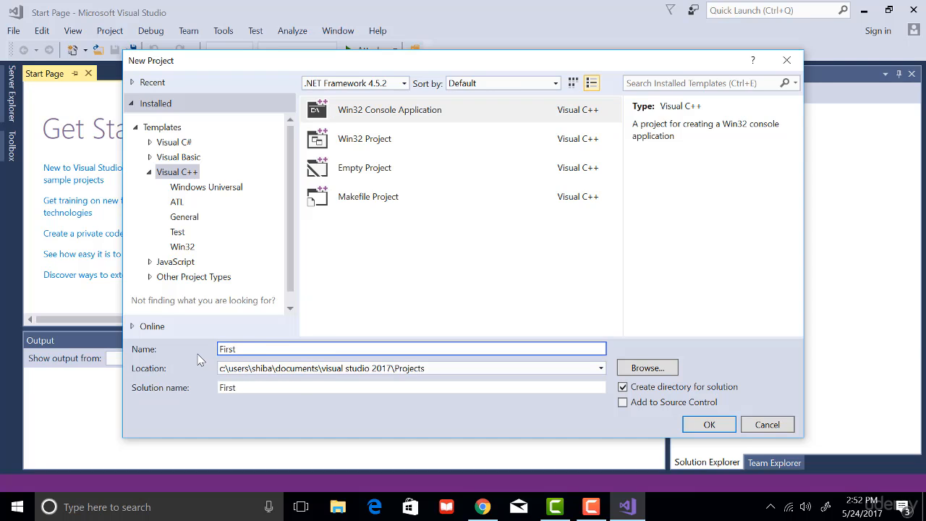
type("Appl")
left_click(455, 369)
left_click_drag(455, 368, 204, 374)
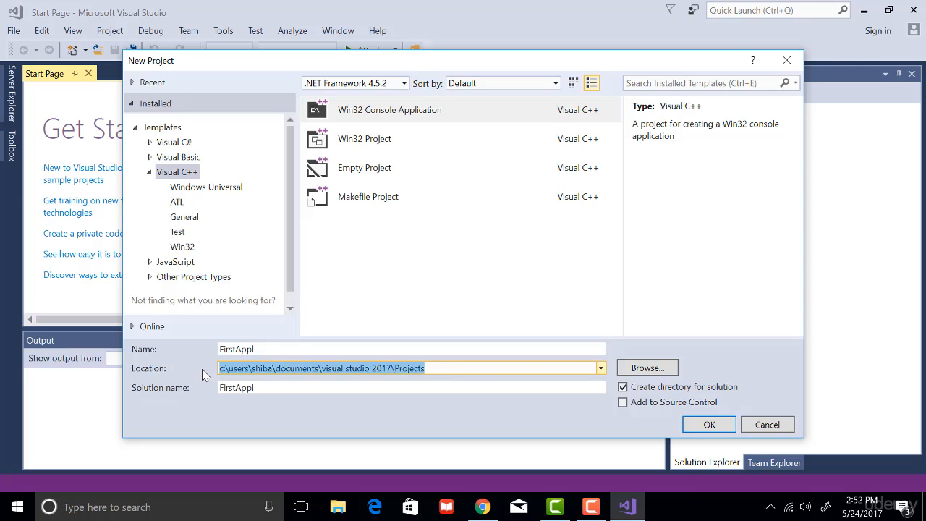
left_click(639, 372)
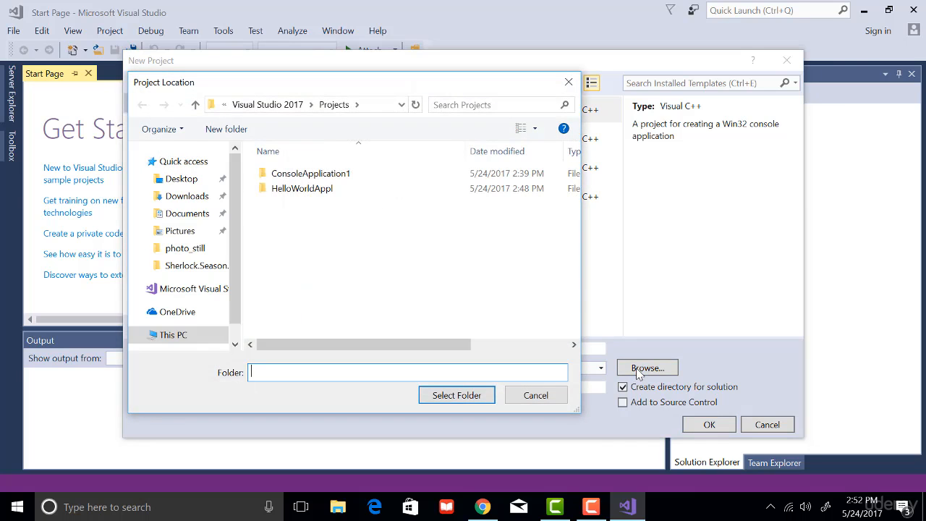
left_click(535, 395)
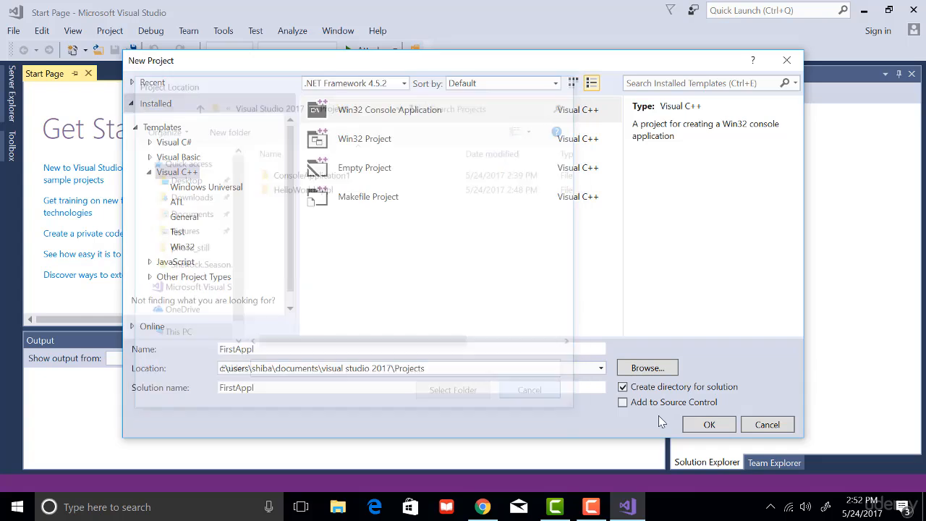
Create the FirstAppl project as a console application with the Empty project option enabled in the Win32 Application Wizard.
left_click(711, 425)
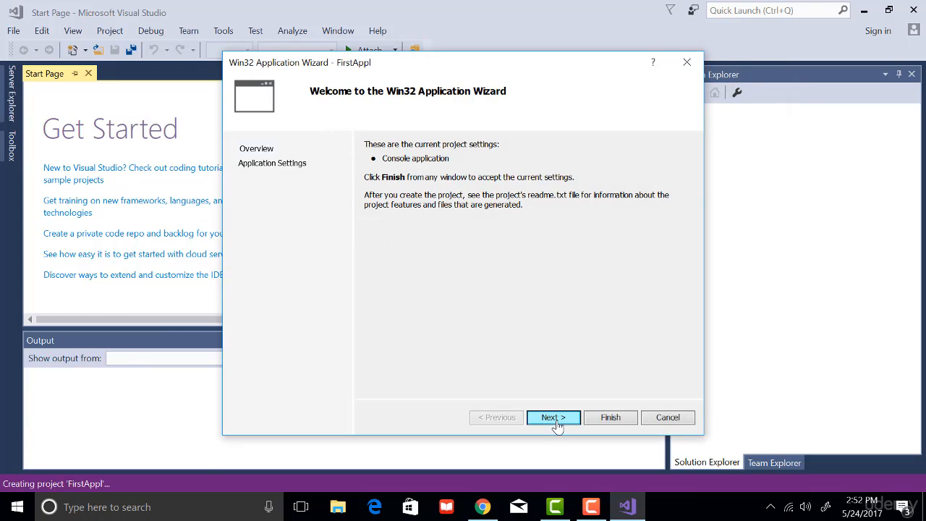
left_click(554, 418)
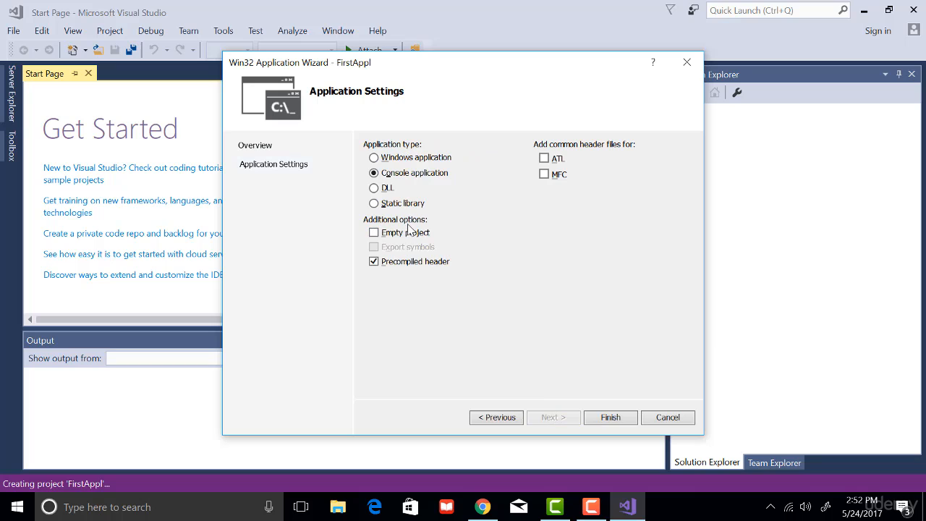
left_click(375, 233)
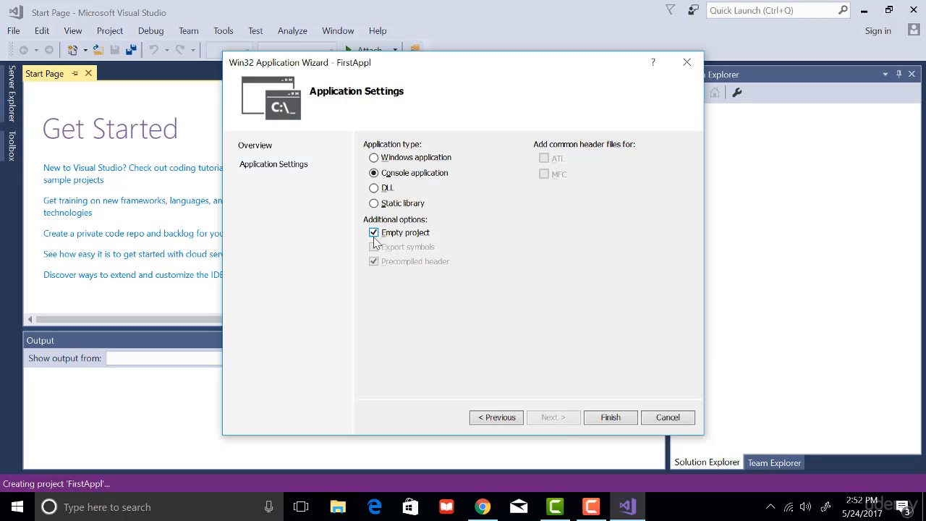
left_click(606, 420)
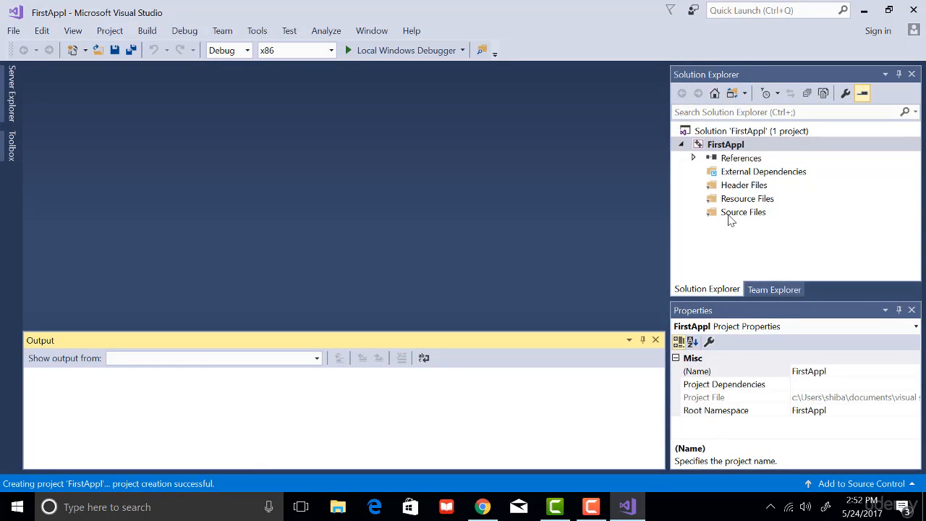
Add a new C++ File item named test.c to the Source Files folder of the FirstAppl project.
left_click(729, 215)
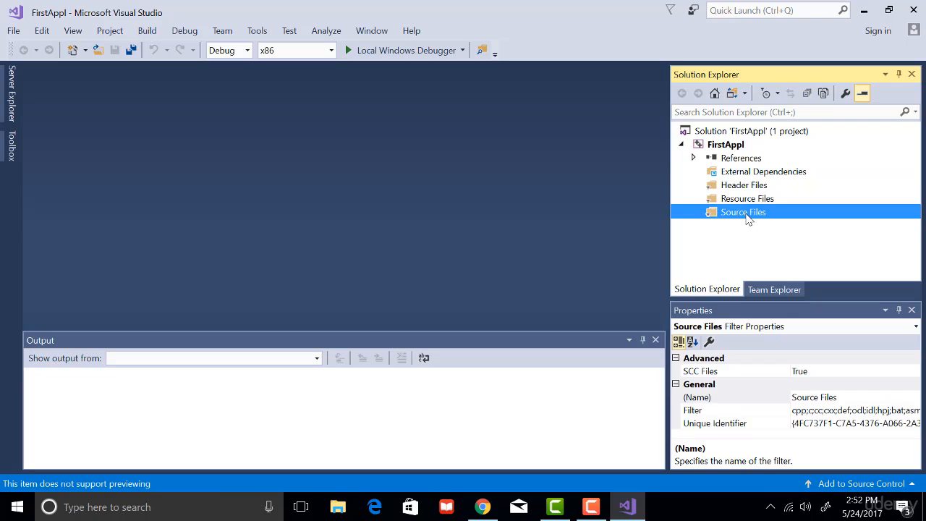
right_click(748, 218)
mouse_move(706, 224)
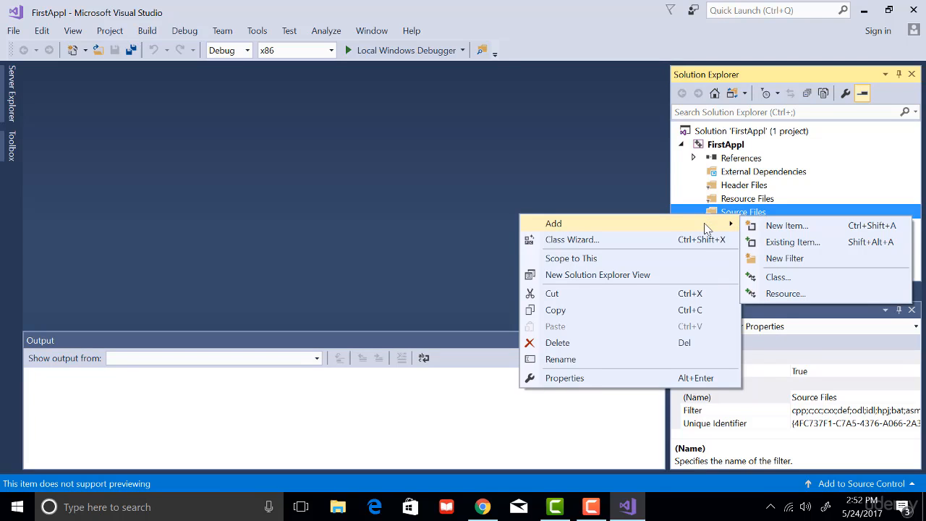
left_click(768, 228)
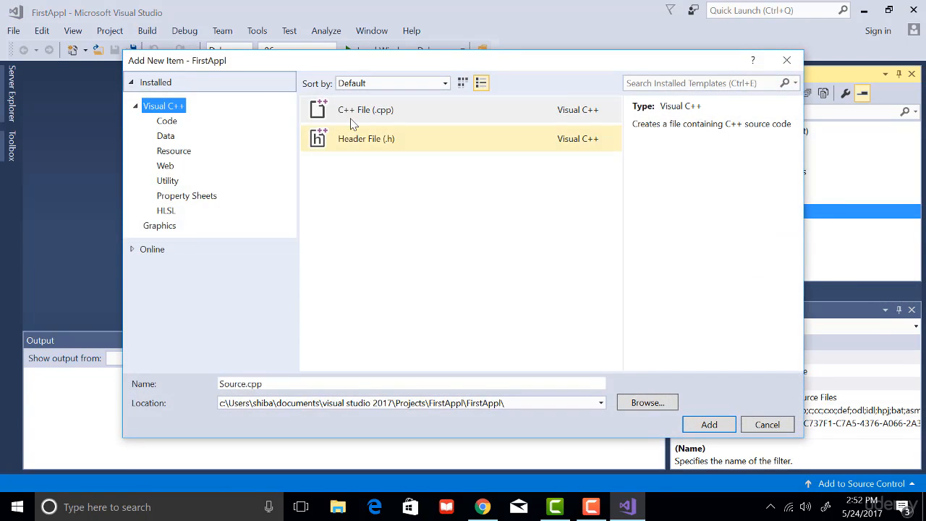
left_click(353, 122)
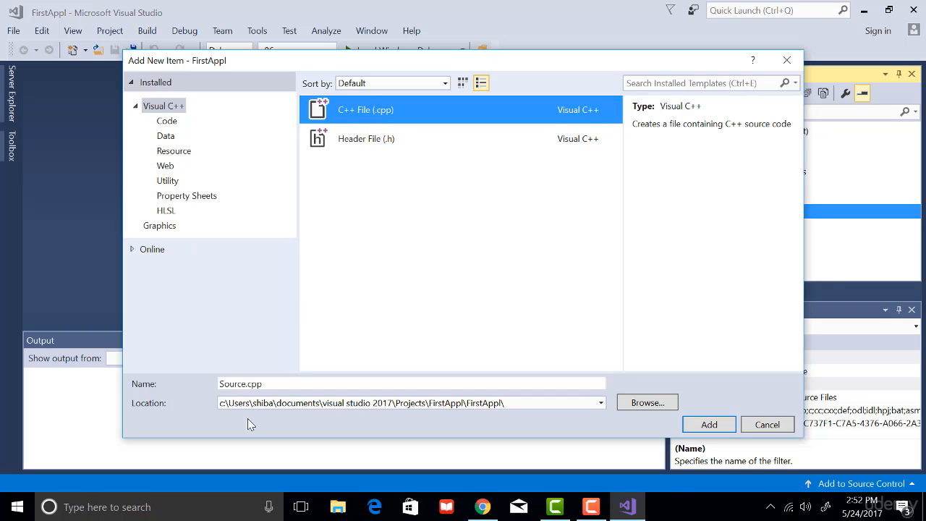
left_click_drag(268, 386, 142, 371)
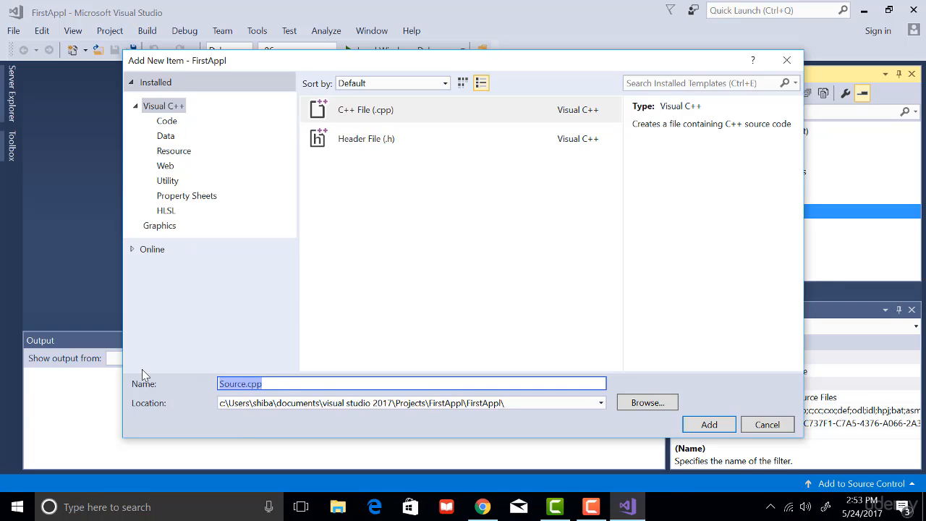
type("test.c")
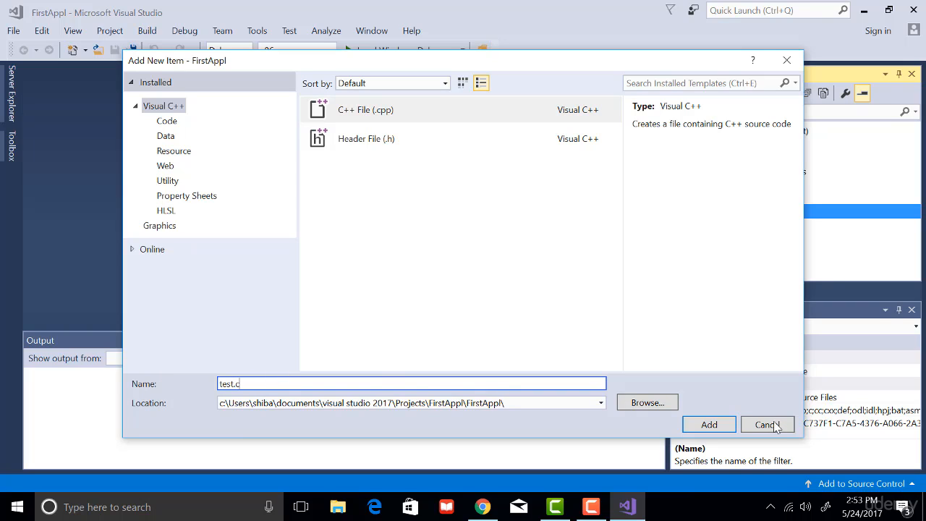
left_click(709, 425)
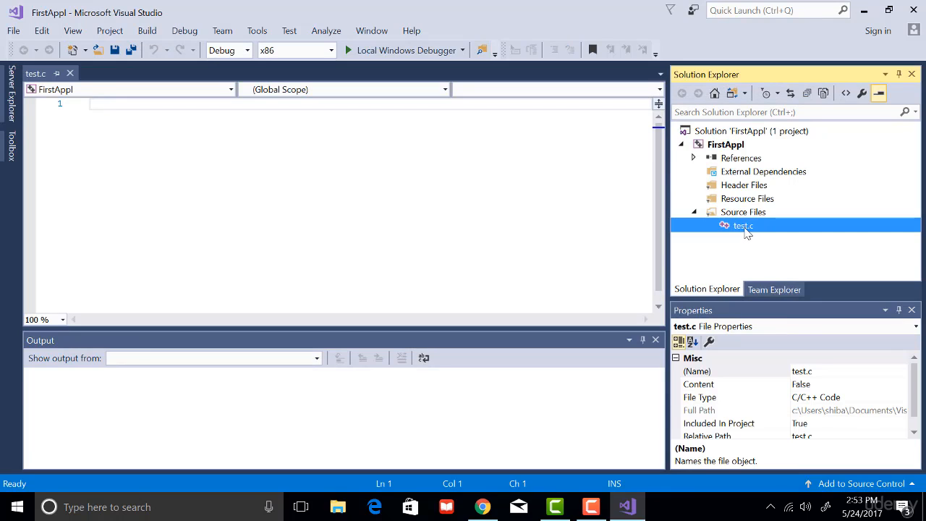
Write a program in test.c that includes <stdio.h>, defines _CRT_SECURE_NO_WARNINGS, and has a main() with printf("Hello World\n"), system("pause") and return 0.
left_click(242, 208)
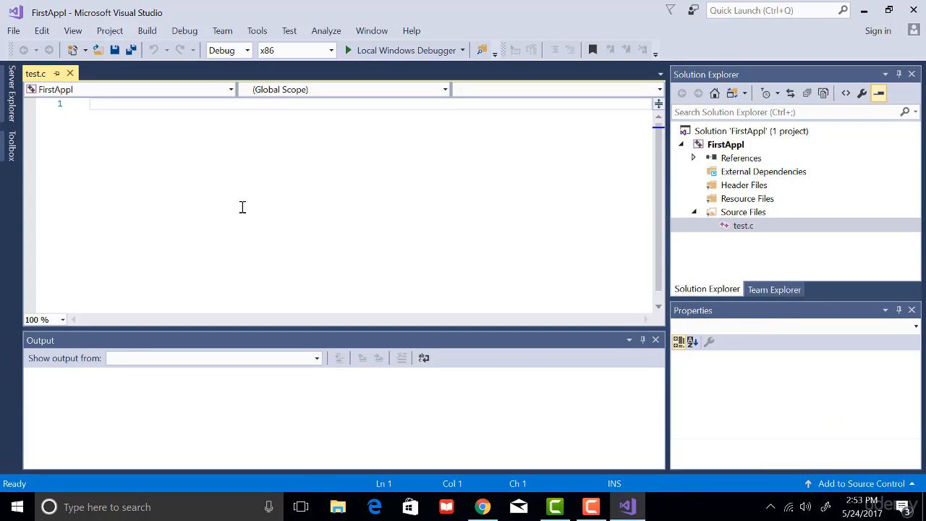
type("#include <stdio.h> #define _CRT_SECURE_NO_WARNINGS  int main() {     printf(\"Hello World\\n\");      system(\"pause\");     return 0; }")
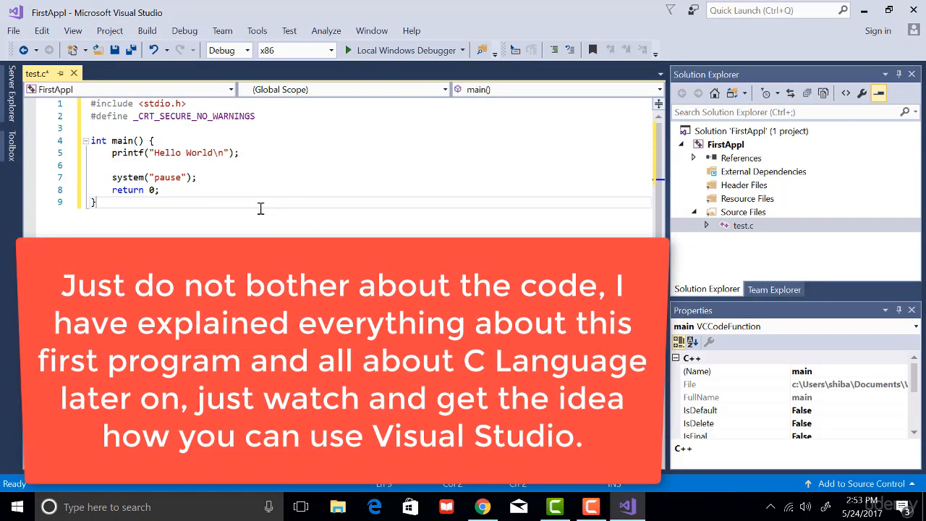
left_click(257, 116)
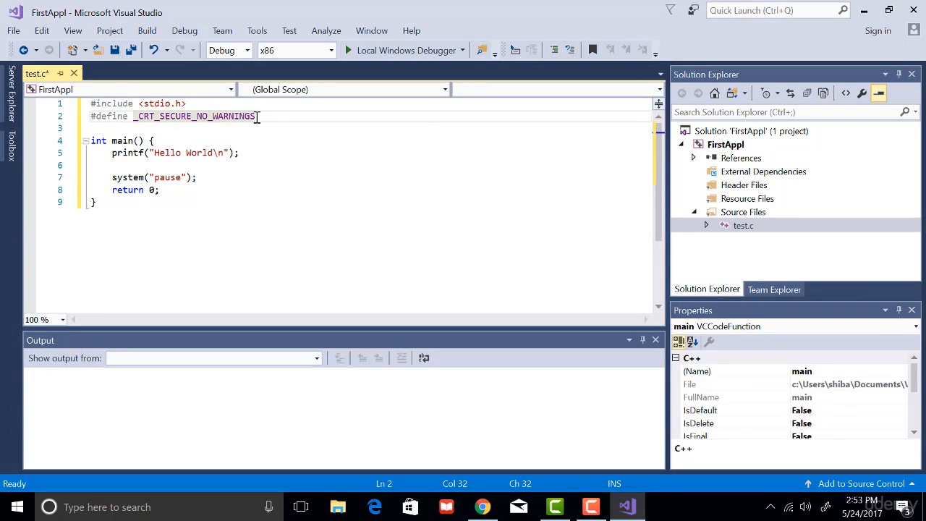
left_click_drag(283, 116, 89, 121)
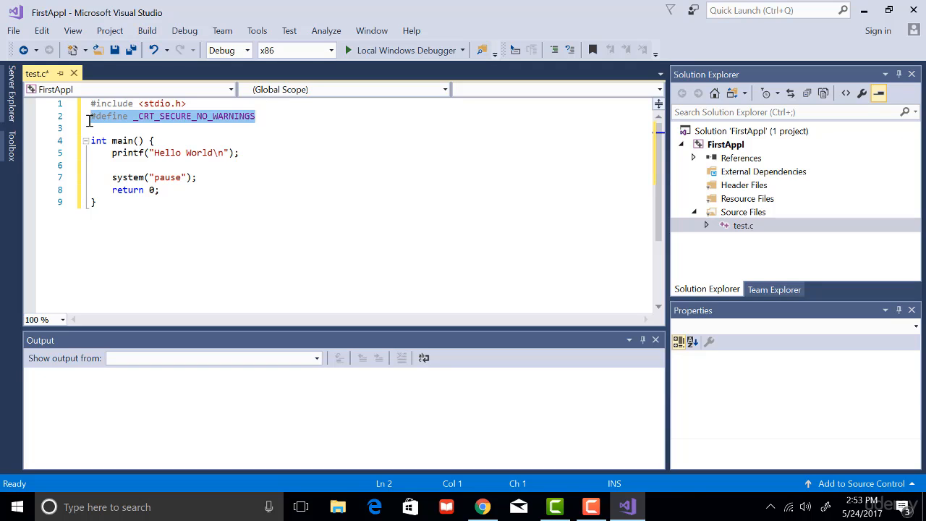
left_click_drag(200, 182, 111, 178)
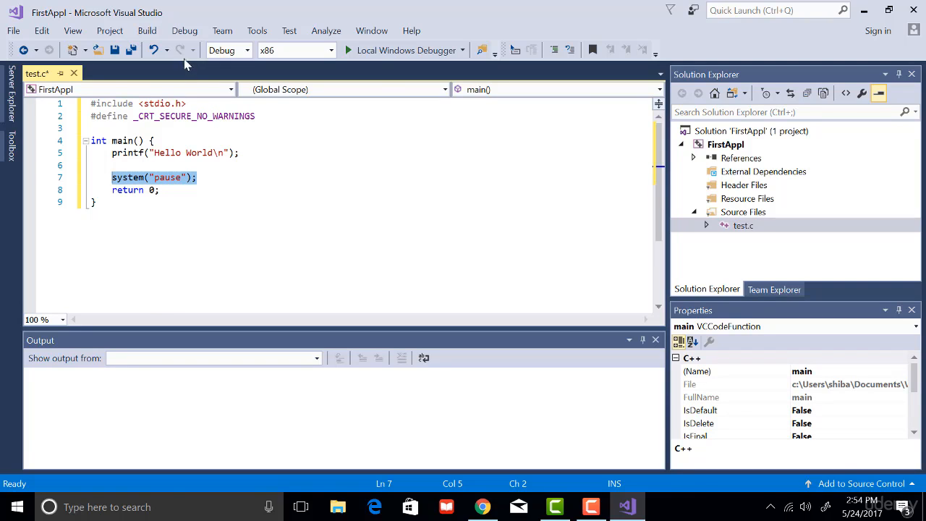
Start debugging the FirstAppl project and agree to build the out-of-date Debug Win32 configuration.
left_click(186, 31)
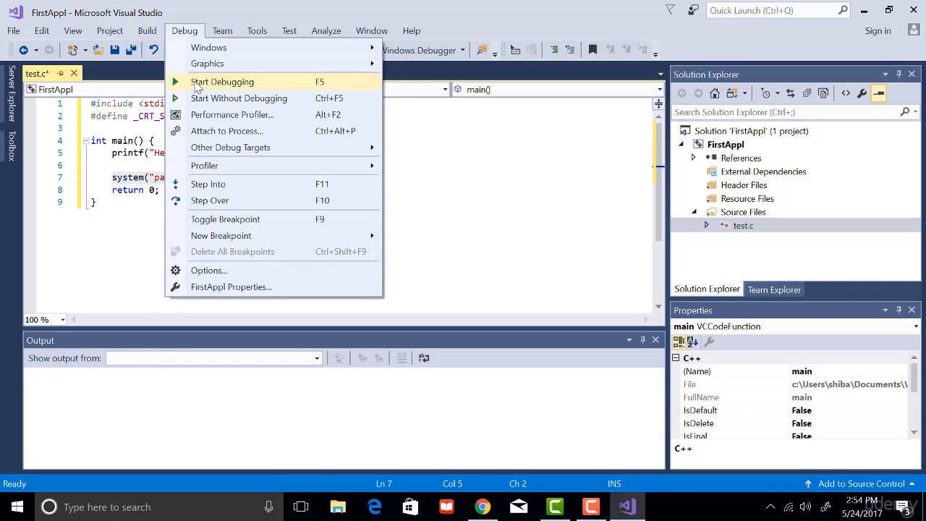
left_click(197, 82)
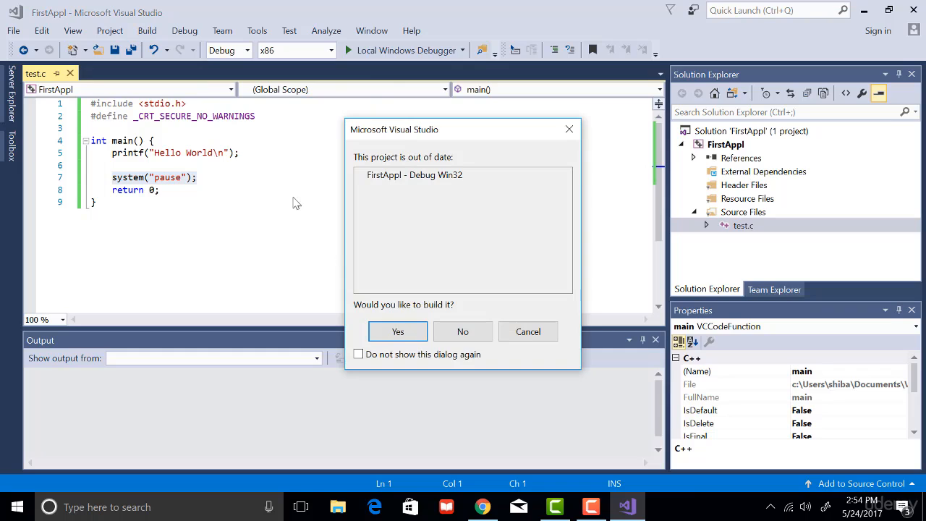
left_click(396, 332)
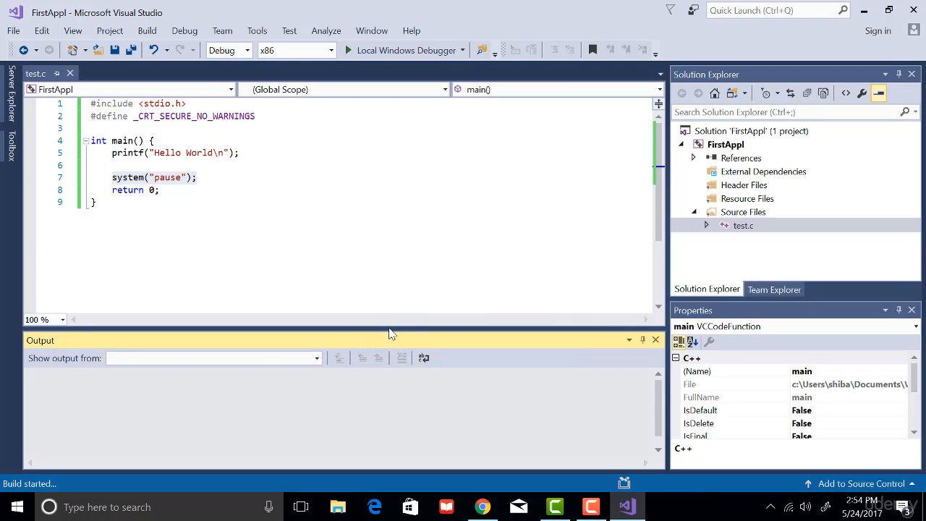